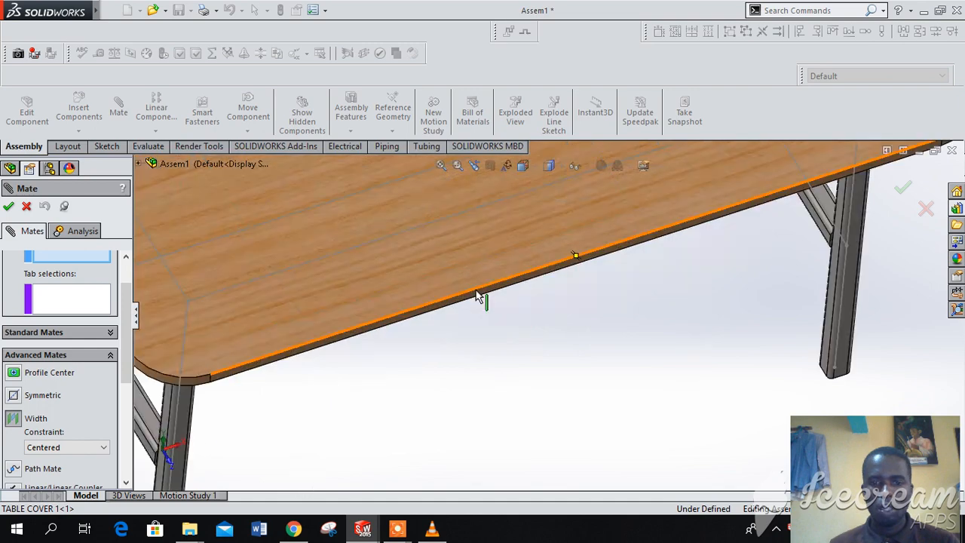
Select the two long side faces of the table cover as width references for a centered Width mate
{"action": "left_click", "coordinate": [487, 281]}
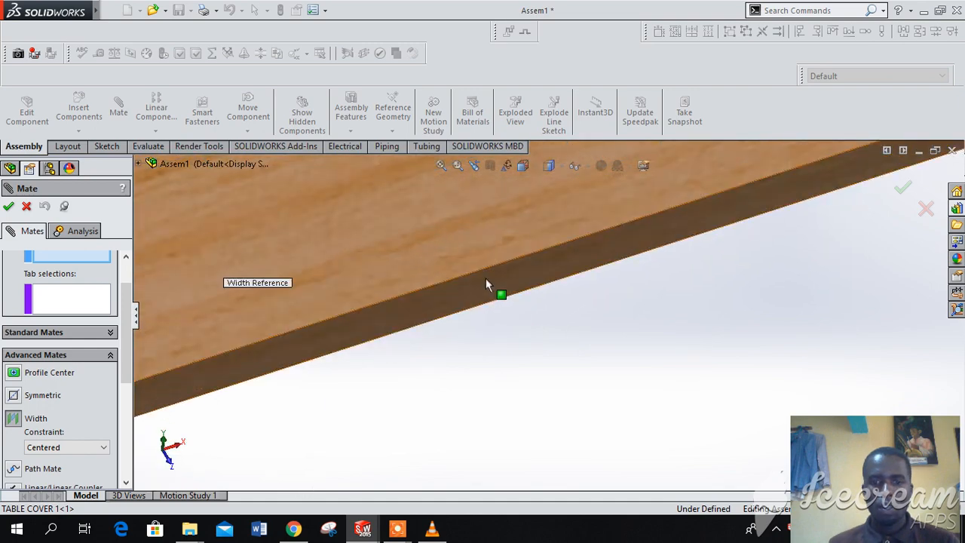
{"action": "scroll", "coordinate": [468, 400], "scroll_direction": "up", "scroll_amount": 8}
{"action": "scroll", "coordinate": [468, 386], "scroll_direction": "up", "scroll_amount": 5}
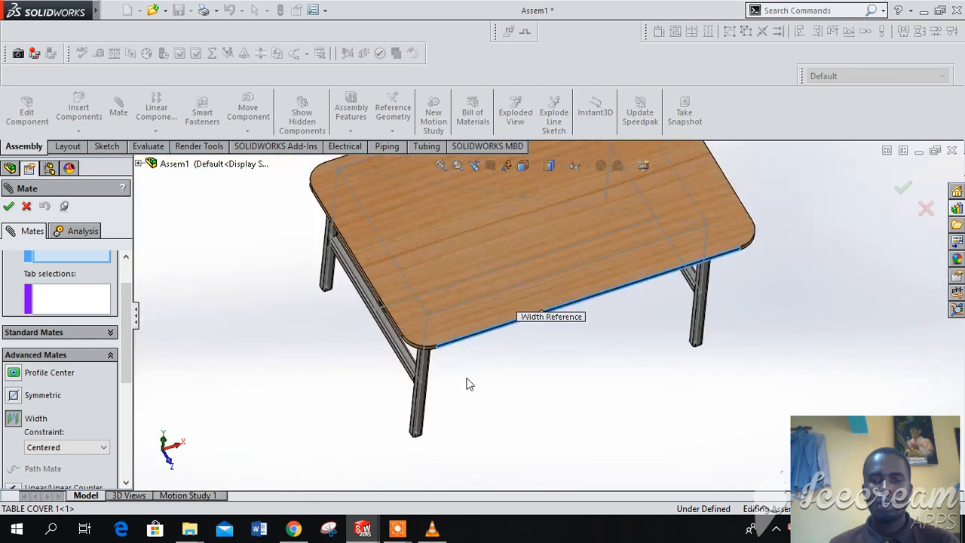
{"action": "middle_click_drag", "start_coordinate": [449, 328], "coordinate": [580, 321]}
{"action": "scroll", "coordinate": [580, 325], "scroll_direction": "down", "scroll_amount": 5}
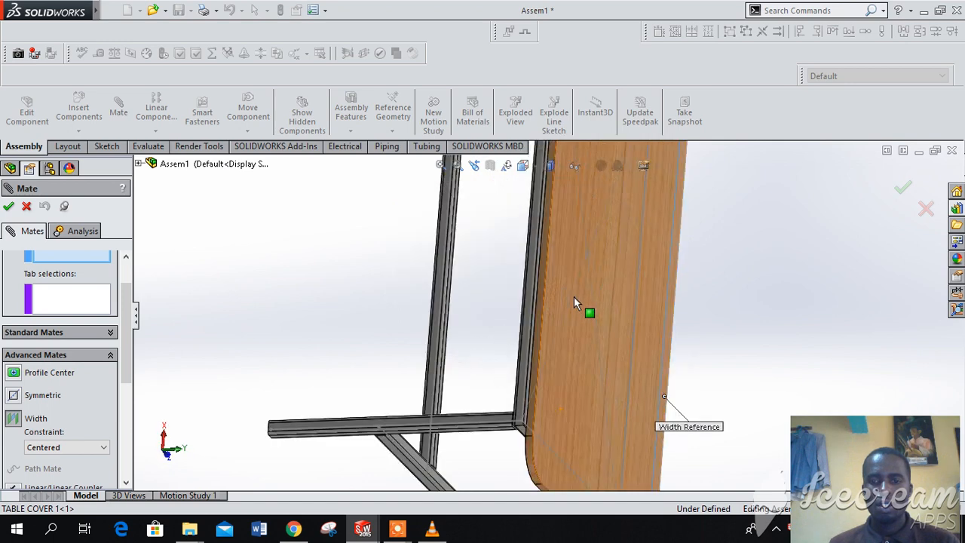
{"action": "left_click", "coordinate": [510, 296]}
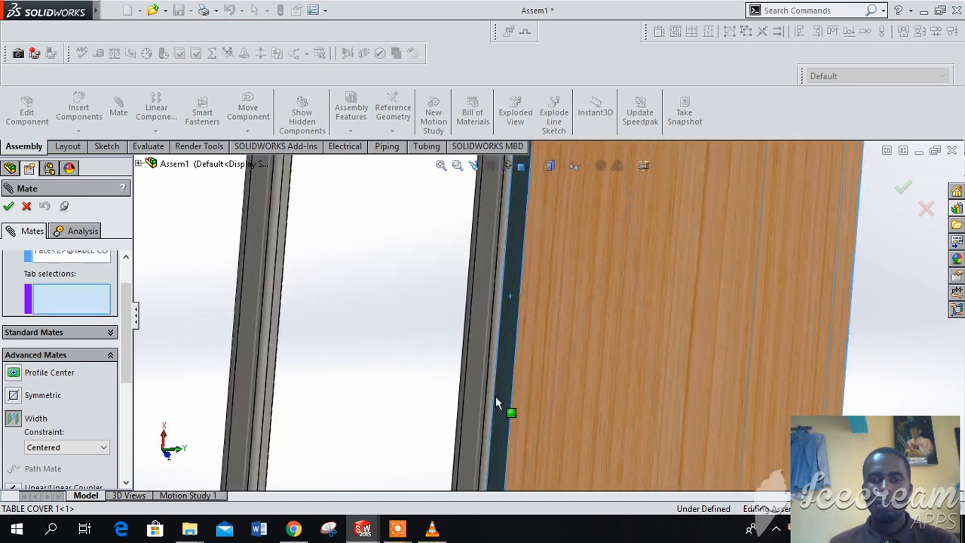
Add the outer faces of the frame's two long upper members as tab references and apply the Width mate
{"action": "scroll", "coordinate": [498, 362], "scroll_direction": "down", "scroll_amount": 3}
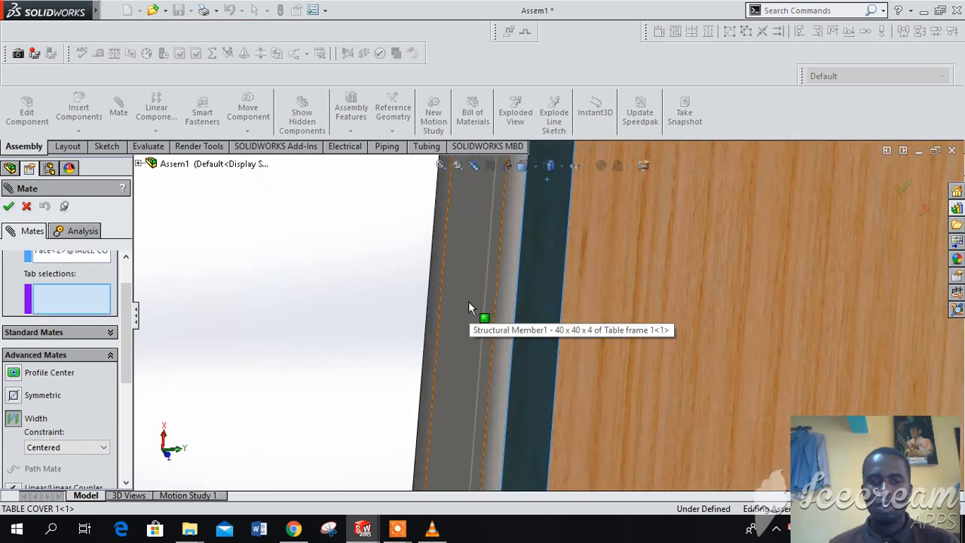
{"action": "left_click", "coordinate": [468, 305]}
{"action": "scroll", "coordinate": [550, 392], "scroll_direction": "up", "scroll_amount": 5}
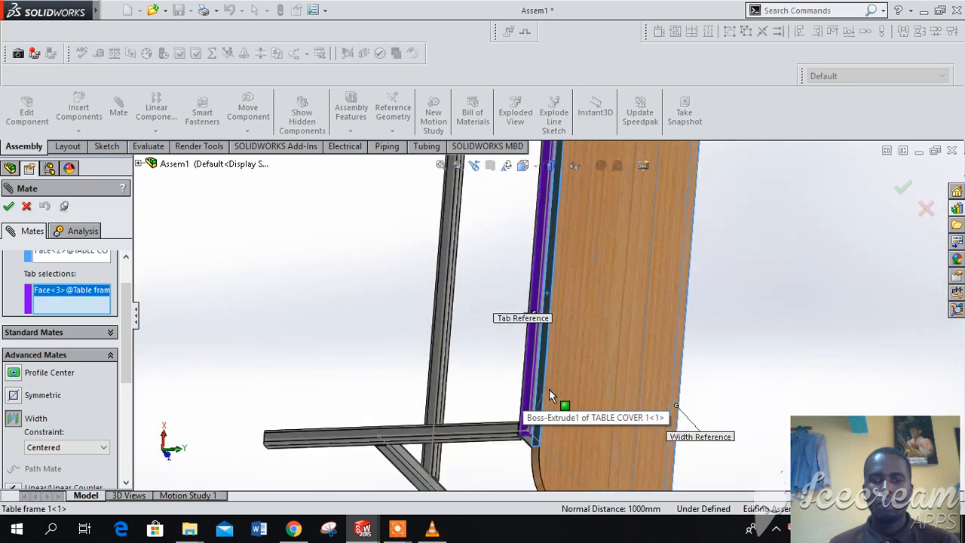
{"action": "middle_click_drag", "start_coordinate": [701, 338], "coordinate": [532, 281]}
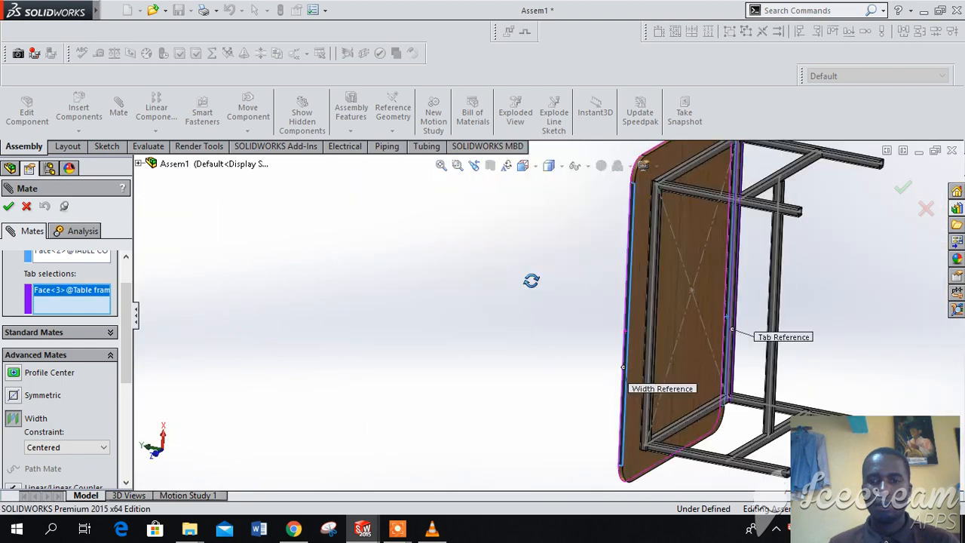
{"action": "scroll", "coordinate": [580, 305], "scroll_direction": "down", "scroll_amount": 8}
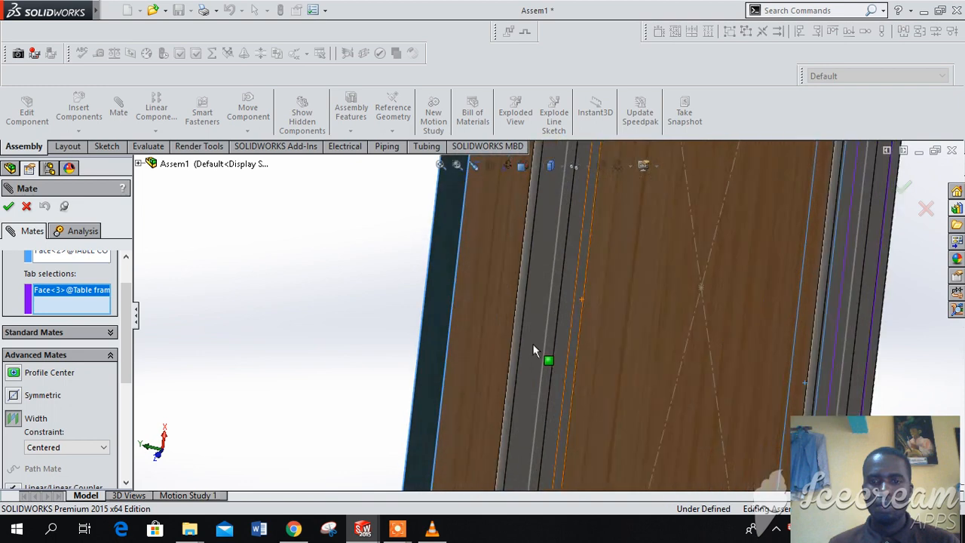
{"action": "left_click", "coordinate": [532, 354]}
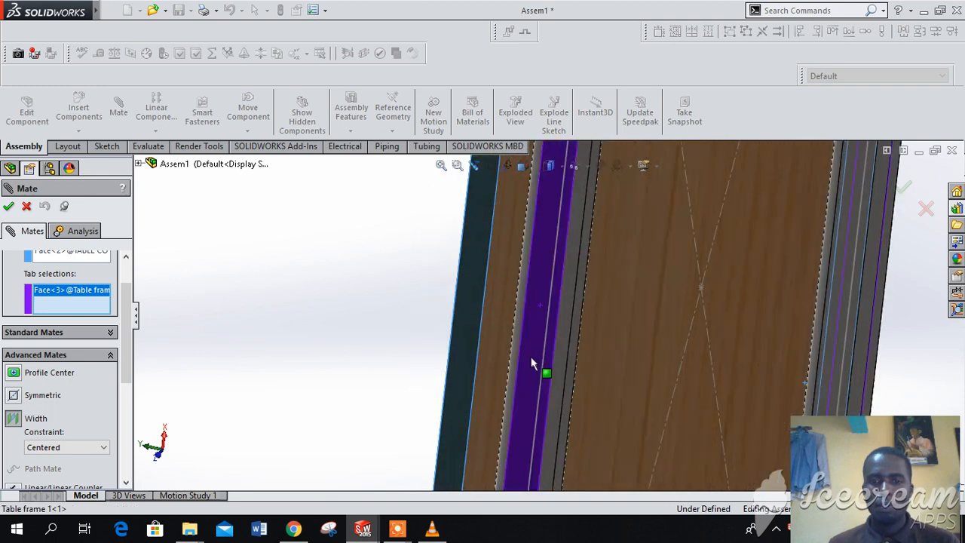
{"action": "scroll", "coordinate": [531, 362], "scroll_direction": "up", "scroll_amount": 5}
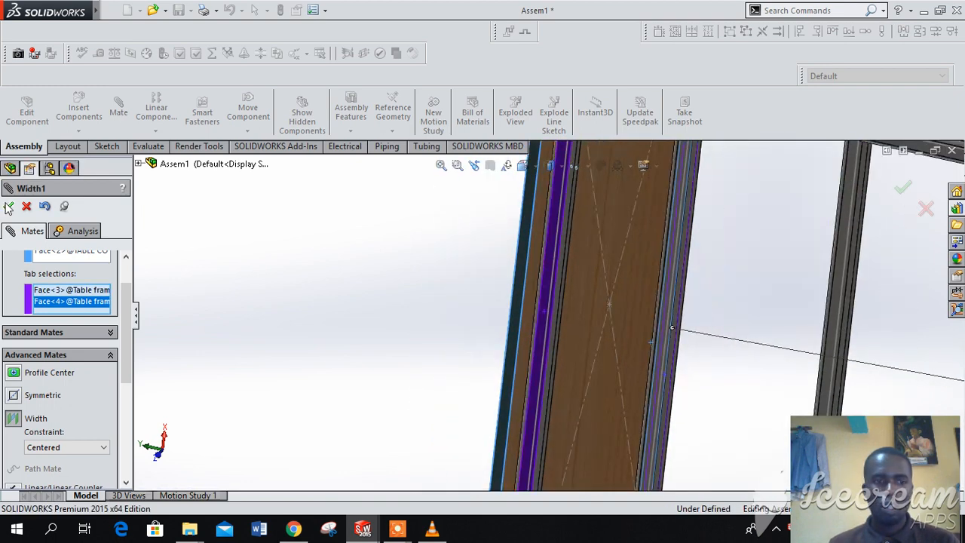
{"action": "left_click", "coordinate": [9, 208]}
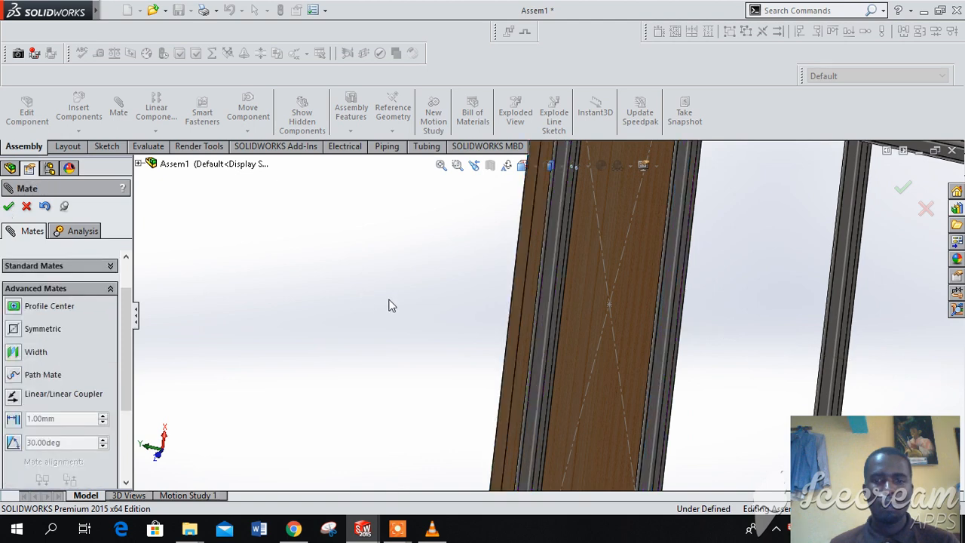
{"action": "scroll", "coordinate": [391, 306], "scroll_direction": "up", "scroll_amount": 3}
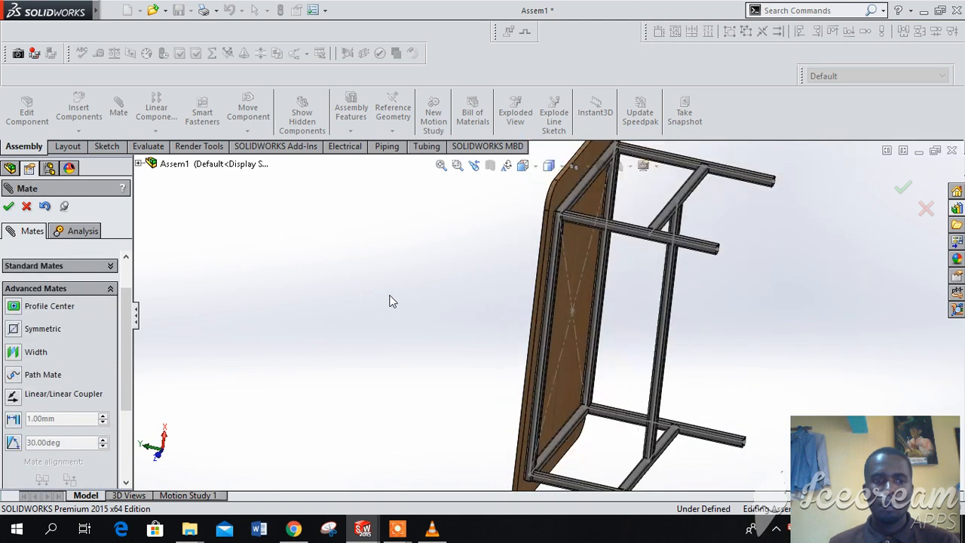
{"action": "left_click", "coordinate": [9, 207]}
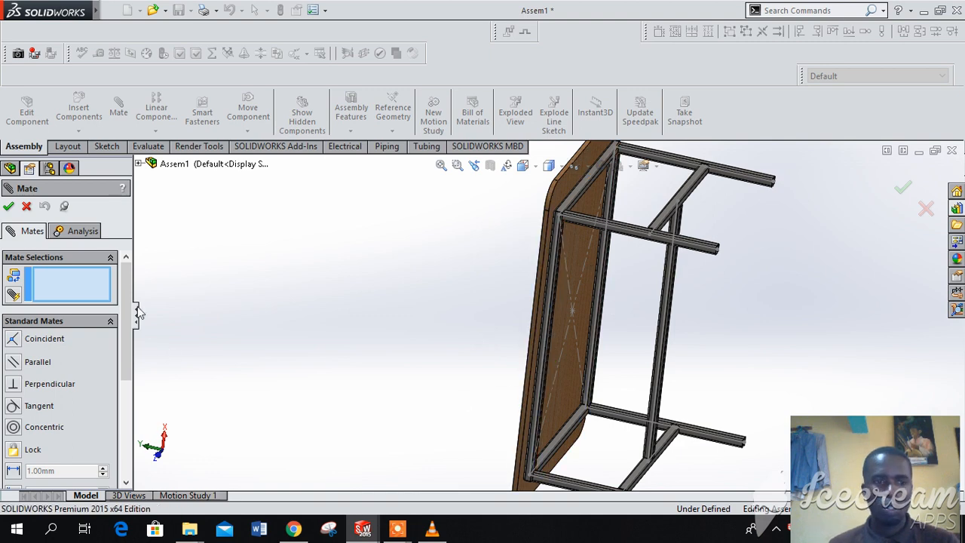
Start another Width mate with the two short end faces of the table cover as width references
{"action": "scroll", "coordinate": [121, 349], "scroll_direction": "down", "scroll_amount": 3}
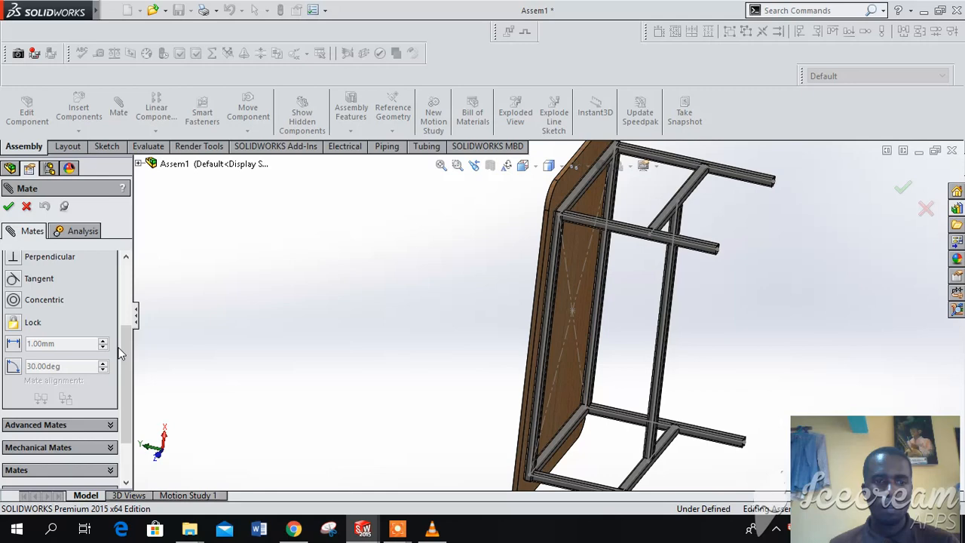
{"action": "left_click", "coordinate": [113, 425]}
{"action": "scroll", "coordinate": [89, 341], "scroll_direction": "up", "scroll_amount": 5}
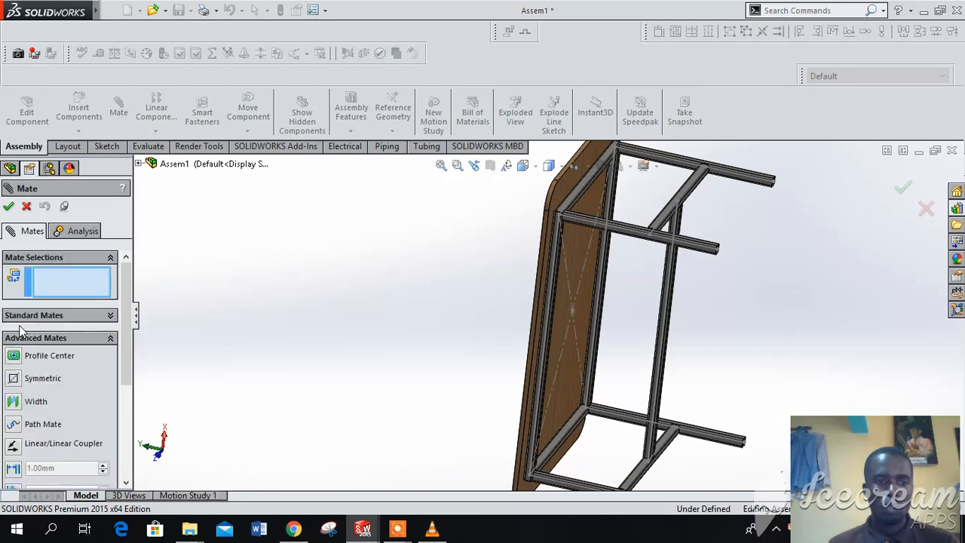
{"action": "left_click", "coordinate": [35, 402]}
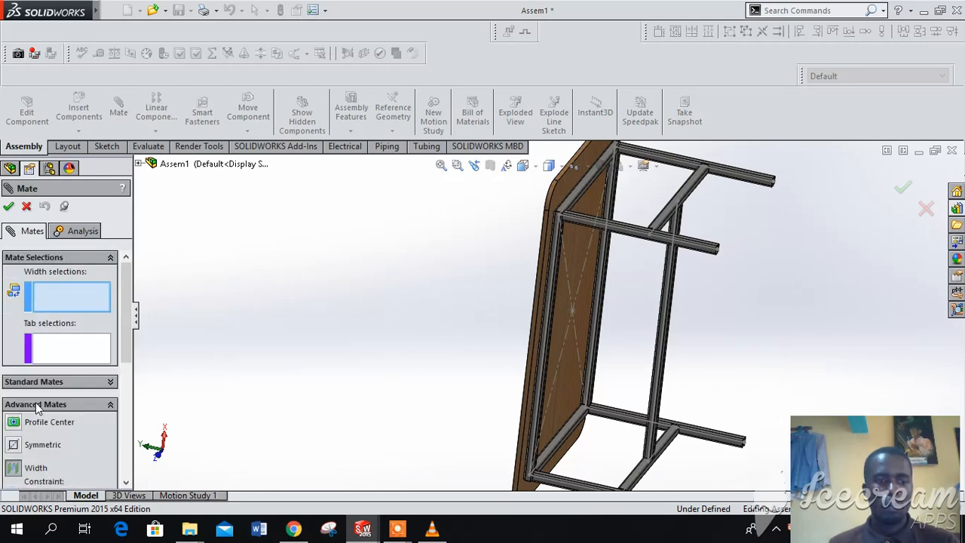
{"action": "scroll", "coordinate": [561, 215], "scroll_direction": "down", "scroll_amount": 3}
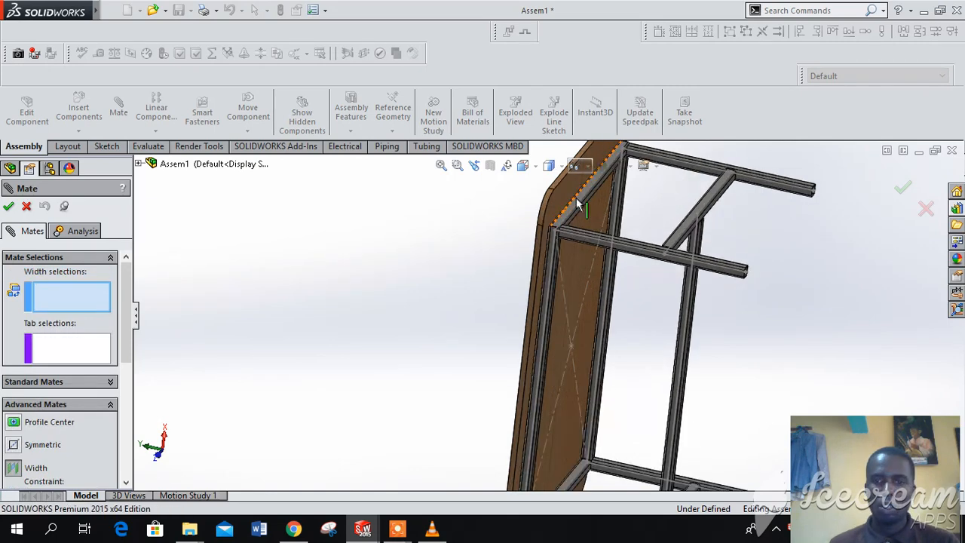
{"action": "scroll", "coordinate": [557, 209], "scroll_direction": "down", "scroll_amount": 3}
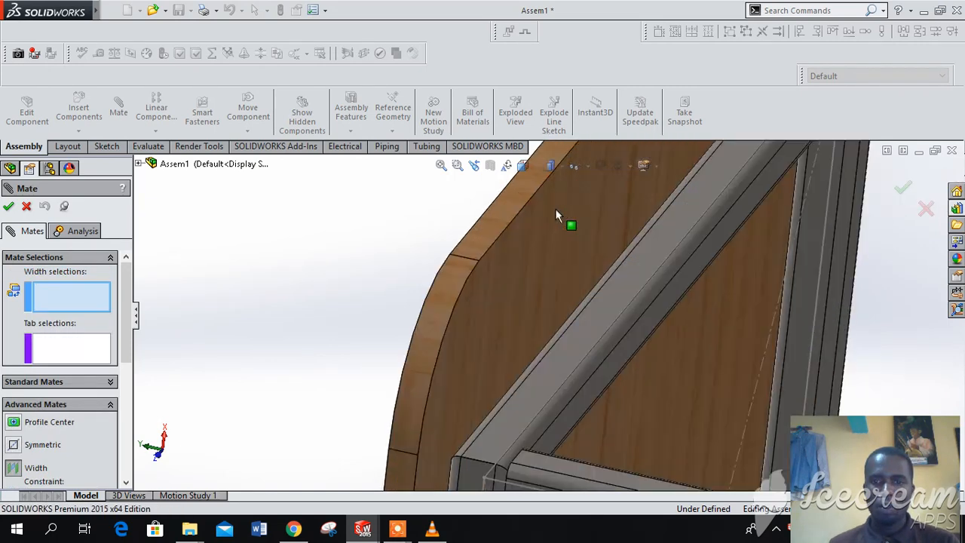
{"action": "left_click", "coordinate": [513, 210]}
{"action": "scroll", "coordinate": [582, 338], "scroll_direction": "up", "scroll_amount": 10}
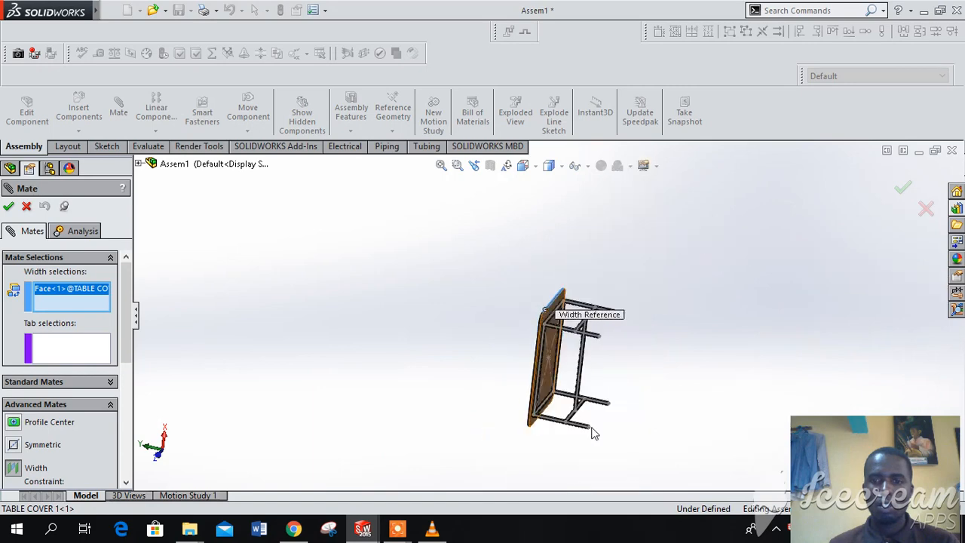
{"action": "middle_click_drag", "start_coordinate": [586, 441], "coordinate": [672, 280]}
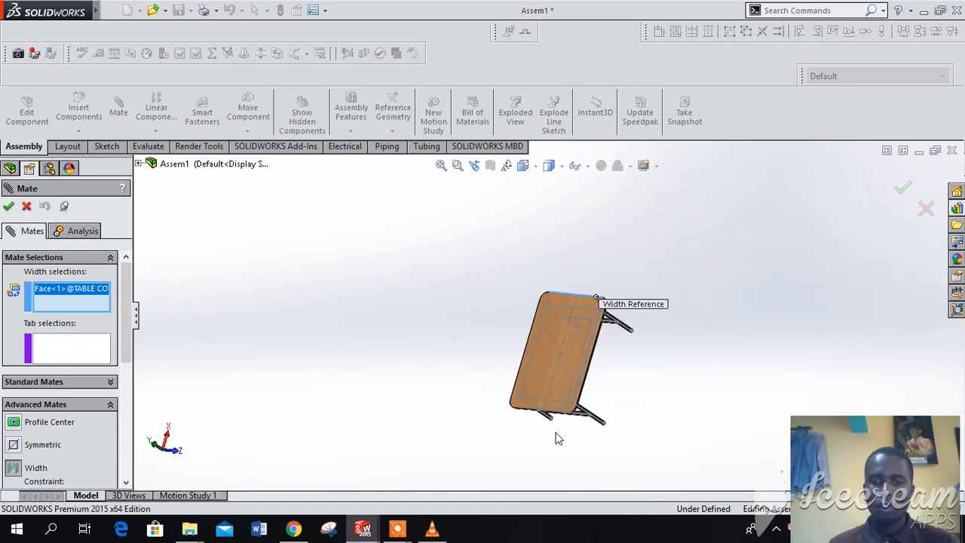
{"action": "scroll", "coordinate": [574, 324], "scroll_direction": "down", "scroll_amount": 5}
{"action": "scroll", "coordinate": [574, 323], "scroll_direction": "down", "scroll_amount": 5}
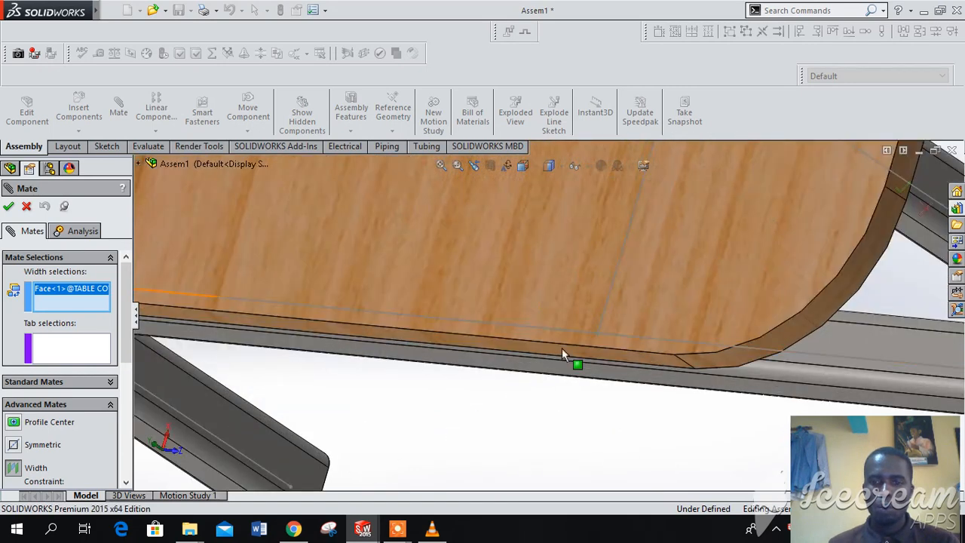
{"action": "left_click", "coordinate": [562, 348]}
{"action": "scroll", "coordinate": [562, 440], "scroll_direction": "up", "scroll_amount": 3}
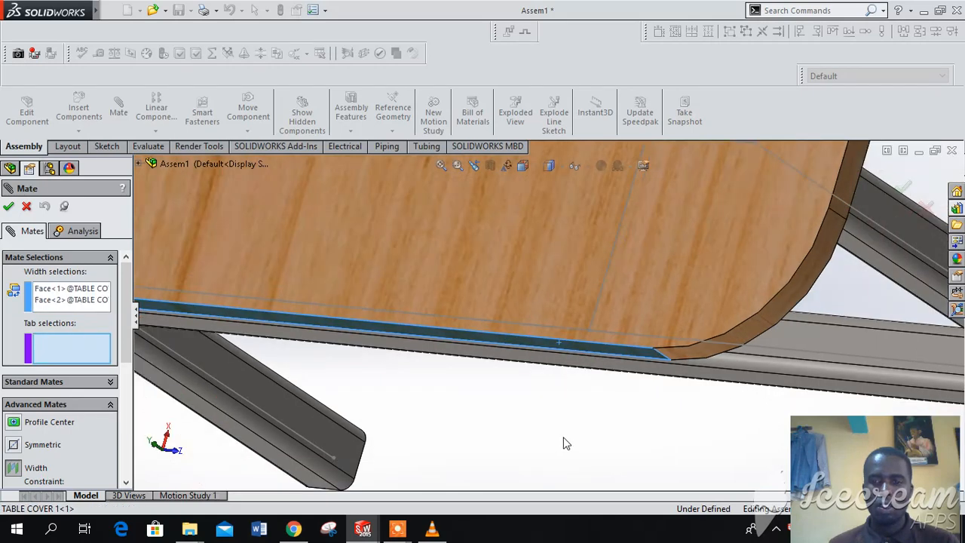
Add the outer faces of the lower crossbars at both frame ends as tab references and apply the Width mate
{"action": "scroll", "coordinate": [737, 332], "scroll_direction": "down", "scroll_amount": 3}
{"action": "scroll", "coordinate": [661, 403], "scroll_direction": "up", "scroll_amount": 4}
{"action": "middle_click_drag", "start_coordinate": [661, 403], "coordinate": [656, 297]}
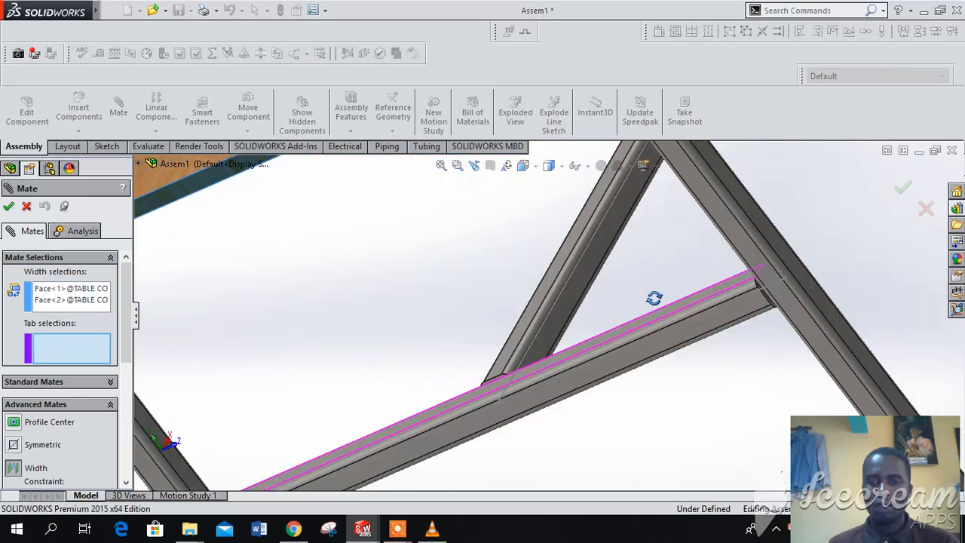
{"action": "left_click", "coordinate": [591, 375]}
{"action": "scroll", "coordinate": [627, 377], "scroll_direction": "up", "scroll_amount": 6}
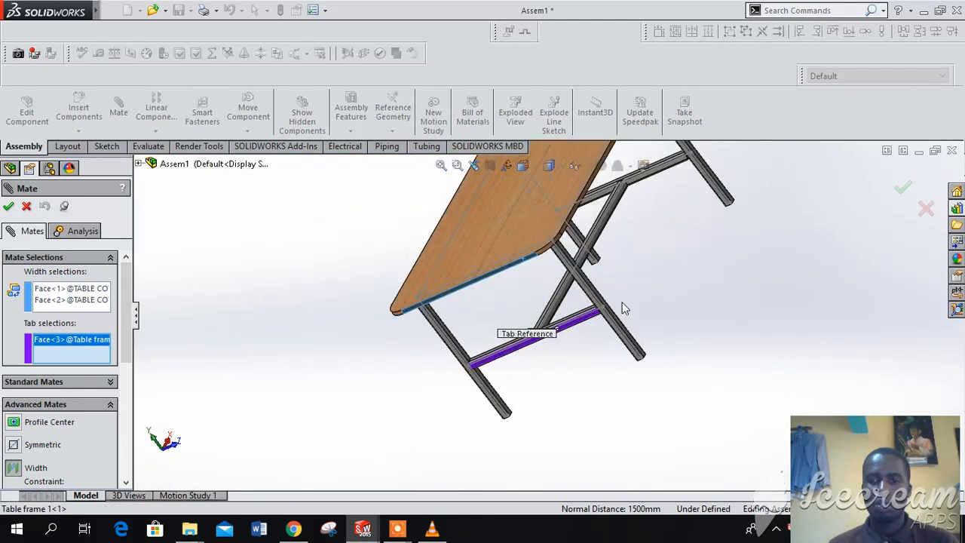
{"action": "middle_click_drag", "start_coordinate": [625, 302], "coordinate": [593, 235]}
{"action": "scroll", "coordinate": [609, 265], "scroll_direction": "down", "scroll_amount": 5}
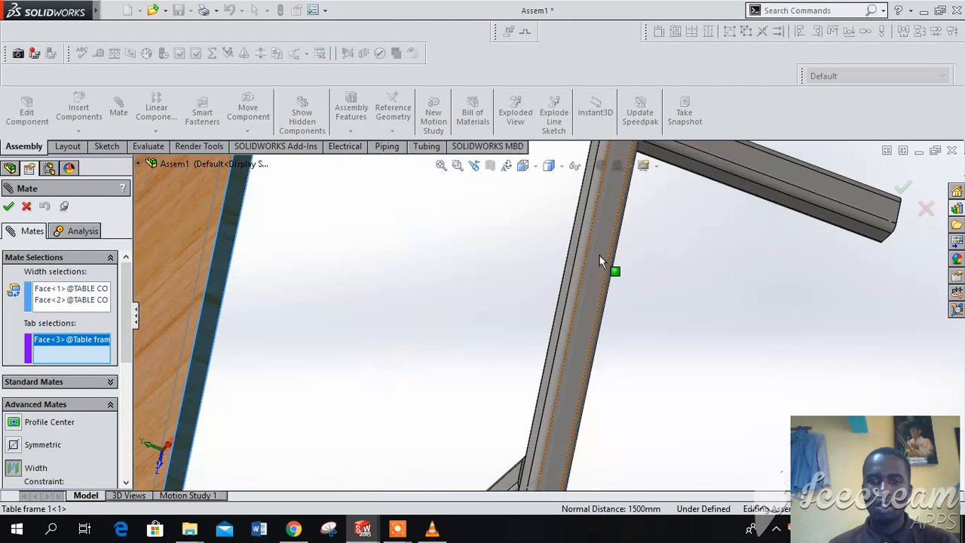
{"action": "left_click", "coordinate": [584, 262]}
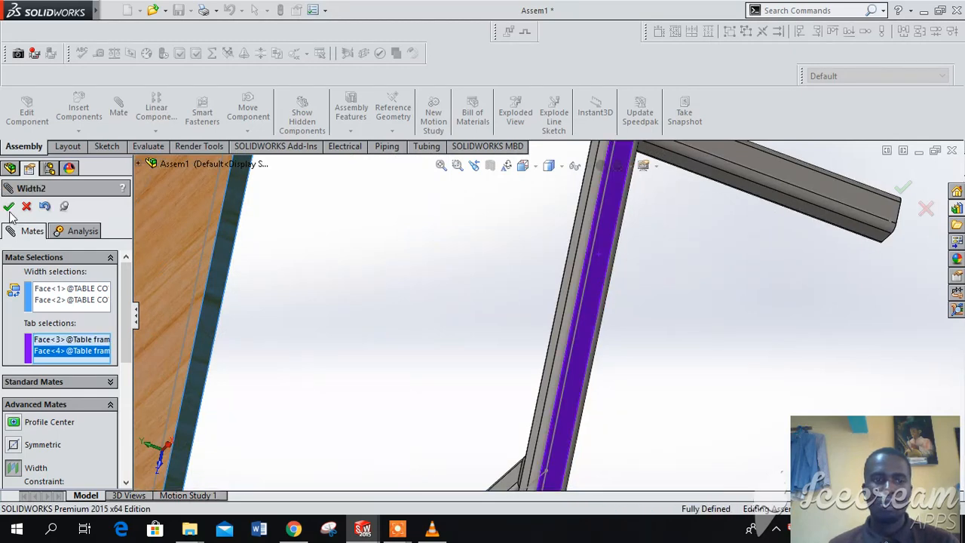
{"action": "left_click", "coordinate": [8, 207]}
{"action": "left_click", "coordinate": [8, 208]}
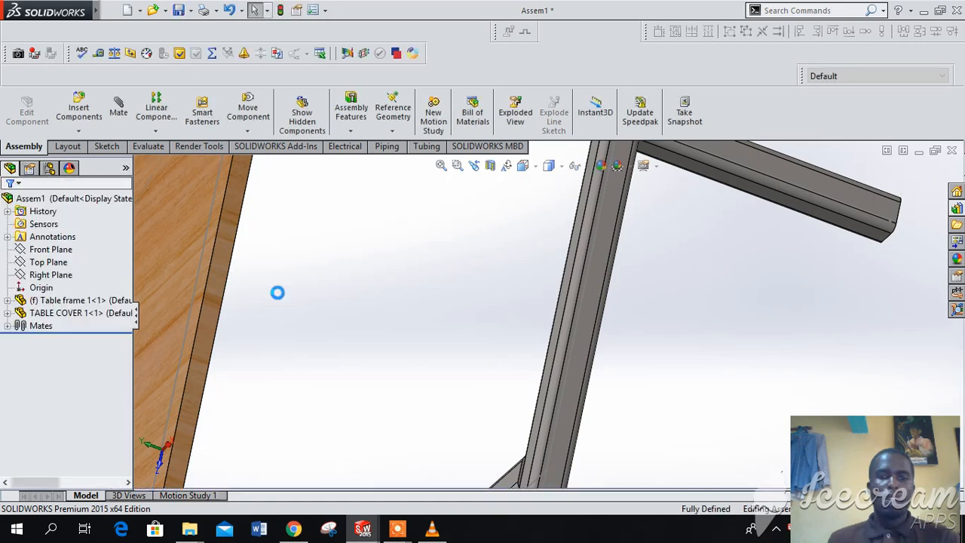
Examine how the table cover sits on the frame from below and from above
{"action": "key", "text": "f"}
{"action": "middle_click_drag", "start_coordinate": [415, 373], "coordinate": [468, 156]}
{"action": "scroll", "coordinate": [548, 375], "scroll_direction": "down", "scroll_amount": 5}
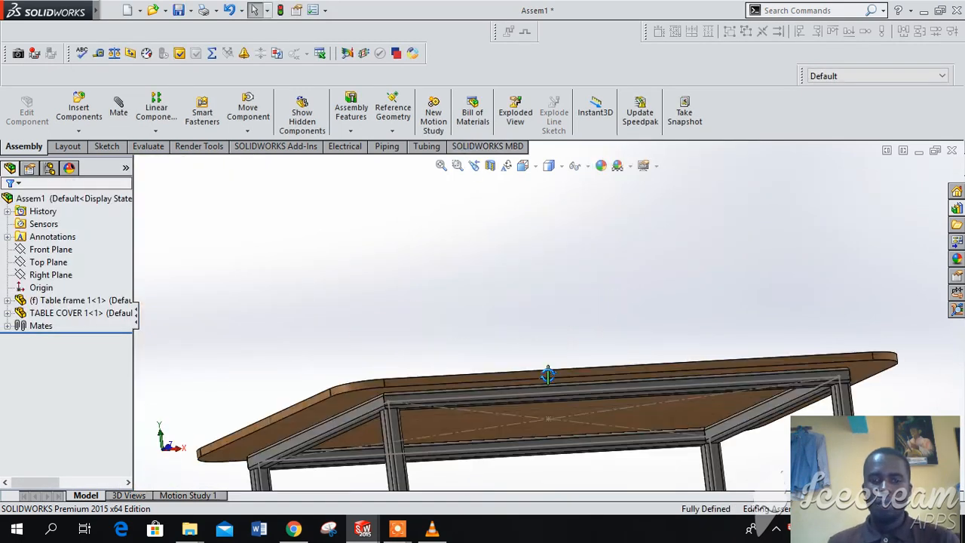
{"action": "scroll", "coordinate": [546, 339], "scroll_direction": "down", "scroll_amount": 2}
{"action": "scroll", "coordinate": [561, 403], "scroll_direction": "up", "scroll_amount": 7}
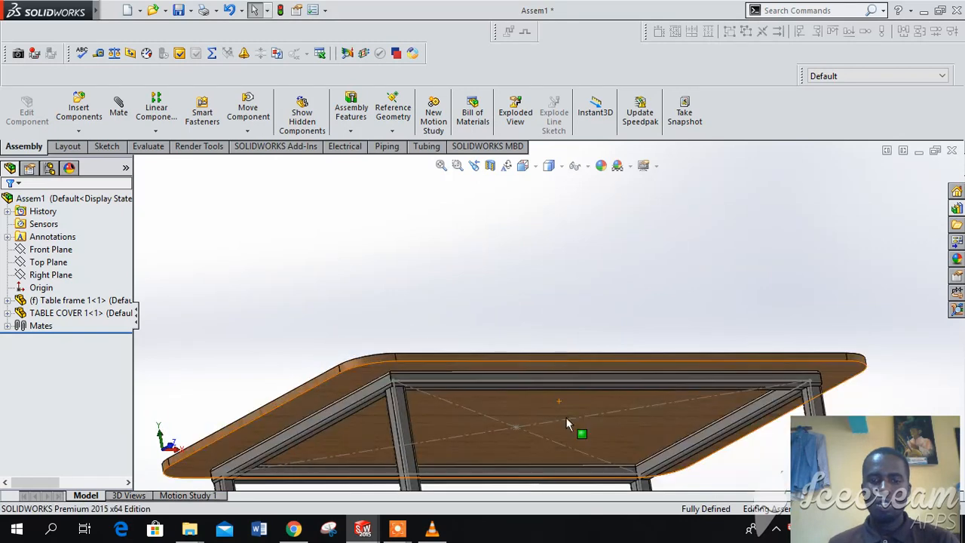
{"action": "middle_click_drag", "start_coordinate": [567, 406], "coordinate": [597, 466]}
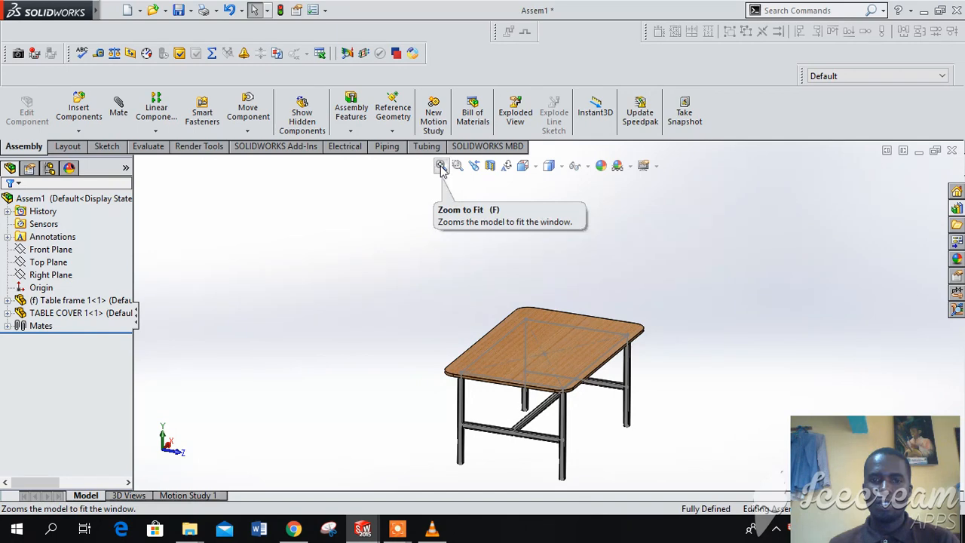
{"action": "left_click", "coordinate": [442, 166]}
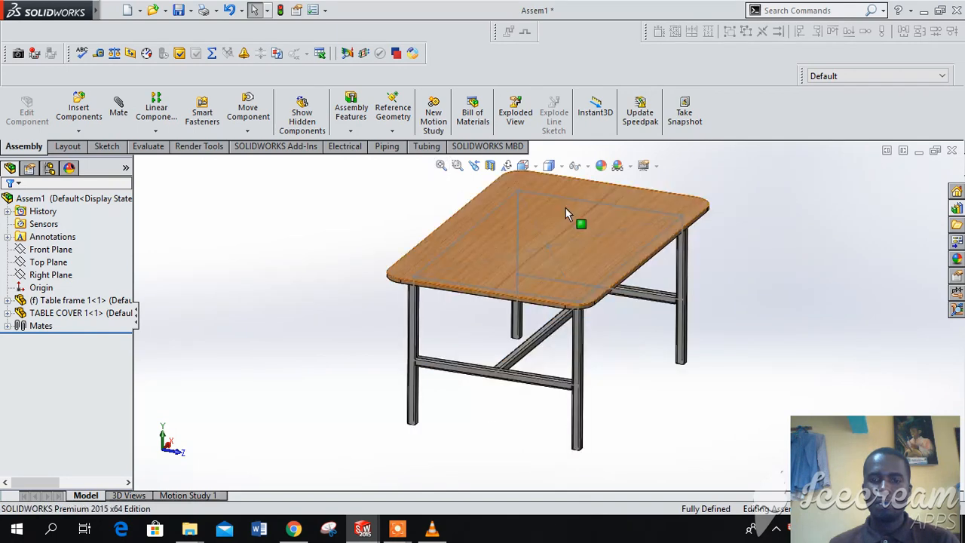
Show the whole table in an isometric view and hide the sketches
{"action": "left_click", "coordinate": [524, 165]}
{"action": "mouse_move", "coordinate": [579, 287]}
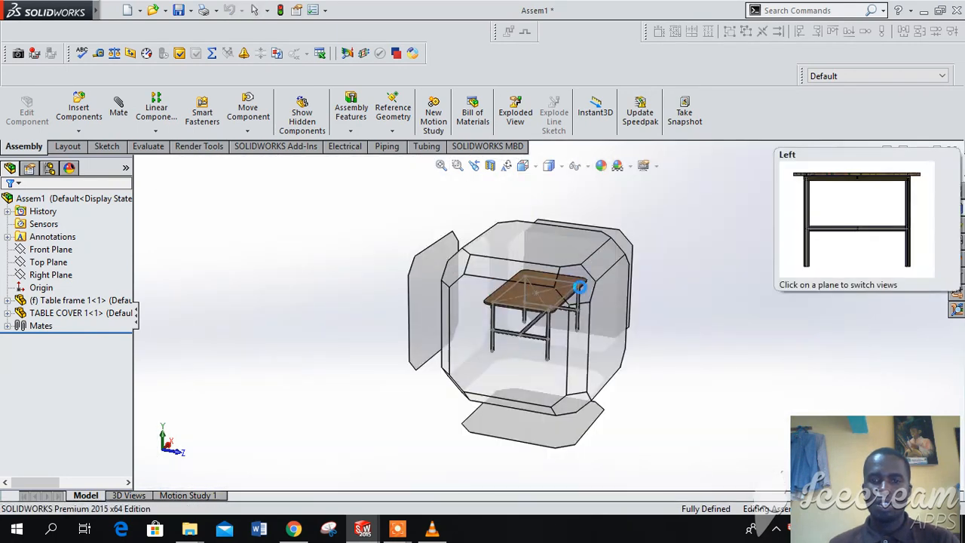
{"action": "left_click", "coordinate": [579, 288]}
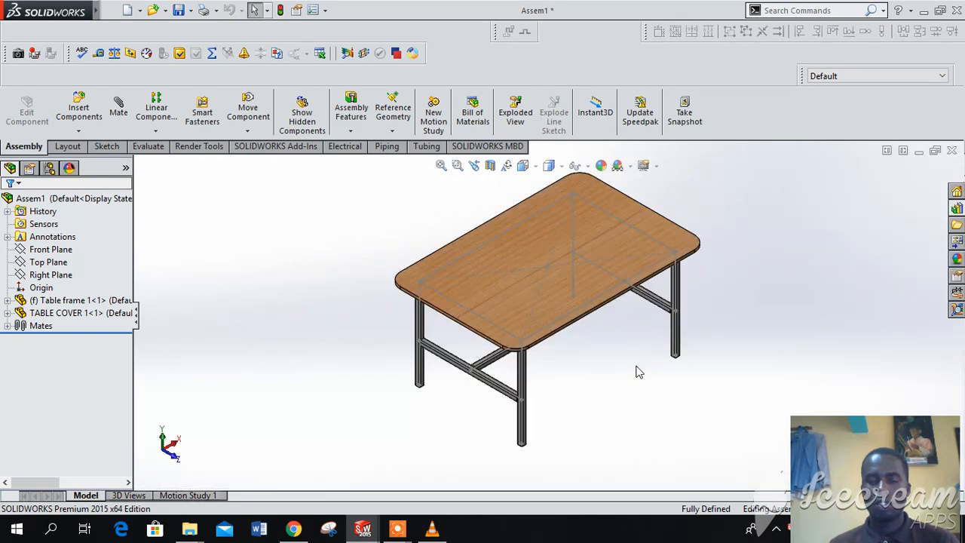
{"action": "left_click", "coordinate": [165, 11]}
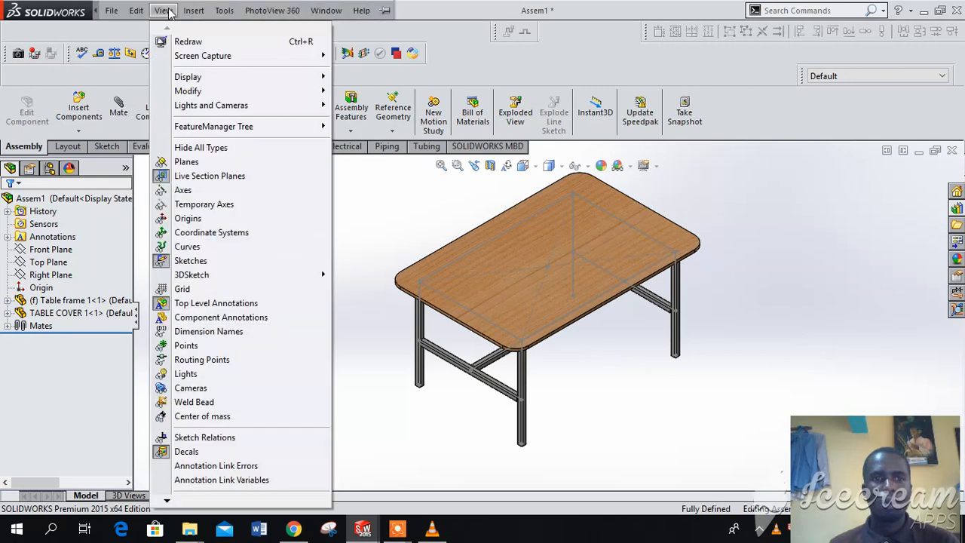
{"action": "left_click", "coordinate": [191, 261]}
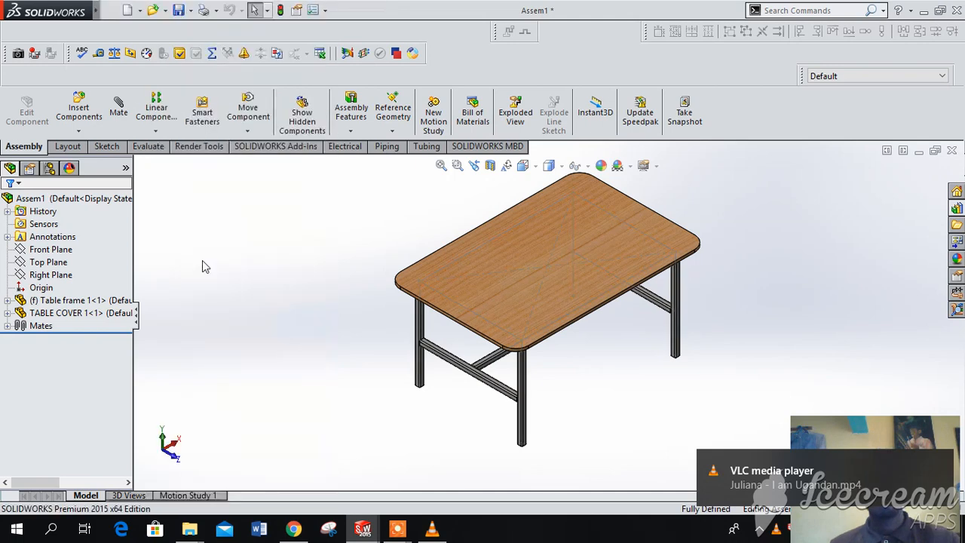
Examine the assembled table from above at varying distances, including a view fitted to the whole model
{"action": "scroll", "coordinate": [582, 271], "scroll_direction": "down", "scroll_amount": 2}
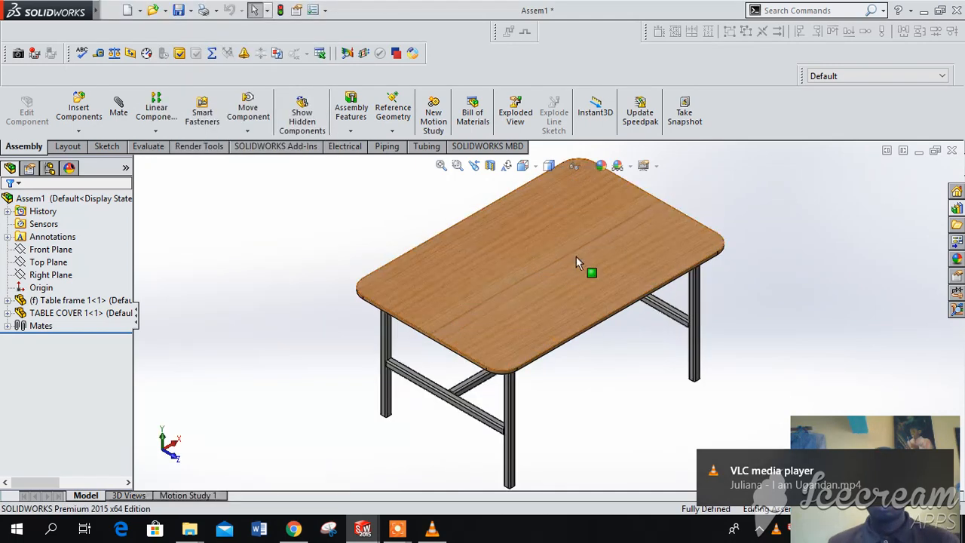
{"action": "scroll", "coordinate": [611, 337], "scroll_direction": "up", "scroll_amount": 3}
{"action": "middle_click_drag", "start_coordinate": [614, 340], "coordinate": [595, 334]}
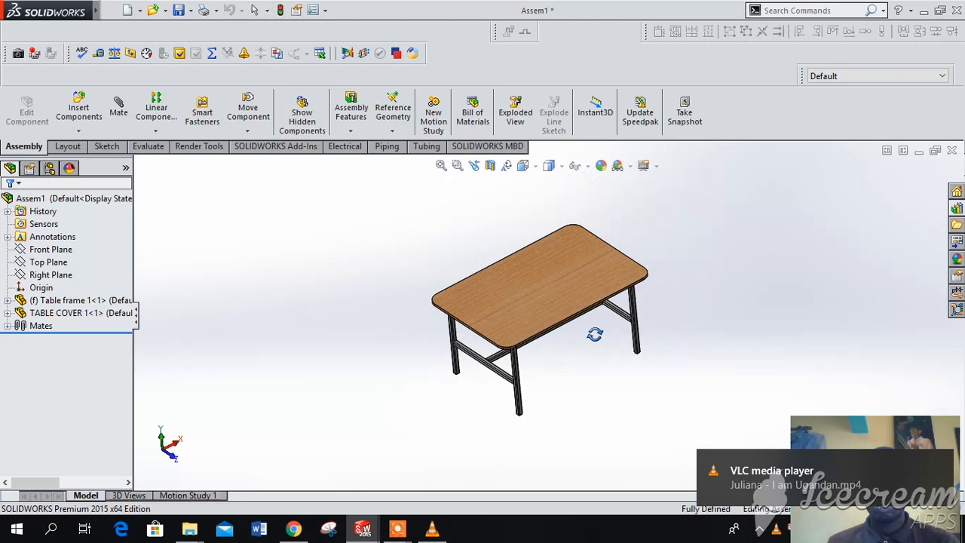
{"action": "middle_click_drag", "start_coordinate": [595, 334], "coordinate": [585, 357]}
{"action": "scroll", "coordinate": [552, 325], "scroll_direction": "down", "scroll_amount": 2}
{"action": "scroll", "coordinate": [551, 325], "scroll_direction": "down", "scroll_amount": 1}
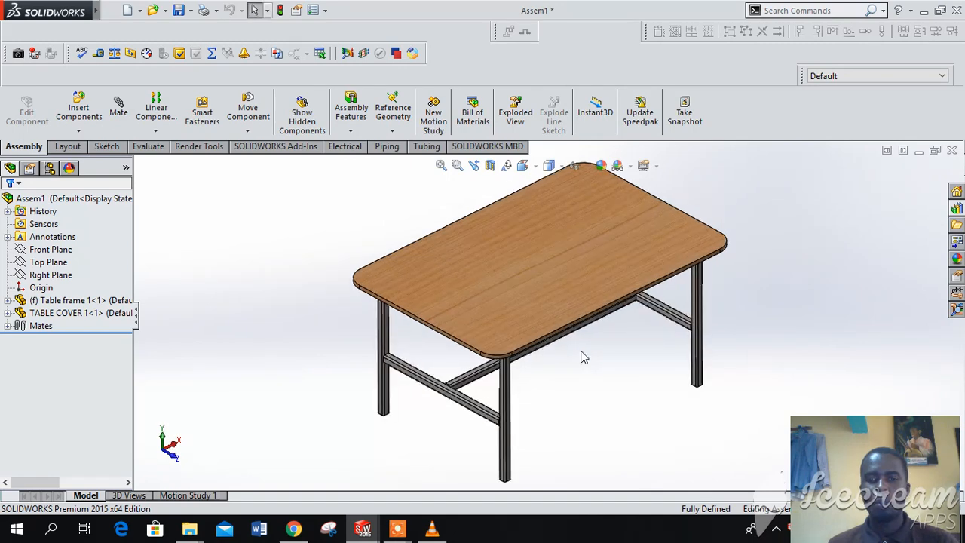
{"action": "scroll", "coordinate": [582, 357], "scroll_direction": "up", "scroll_amount": 2}
{"action": "left_click", "coordinate": [442, 165]}
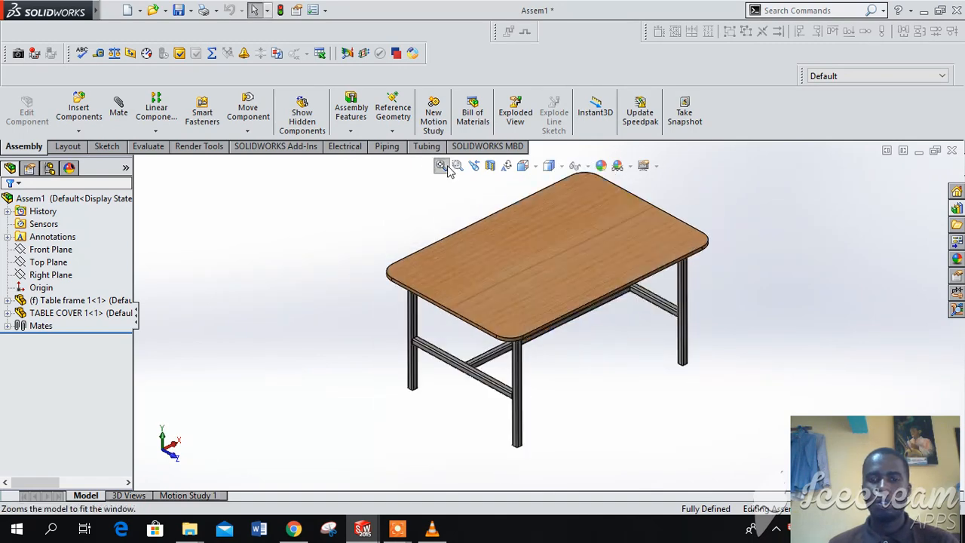
{"action": "scroll", "coordinate": [648, 268], "scroll_direction": "up", "scroll_amount": 2}
{"action": "scroll", "coordinate": [628, 267], "scroll_direction": "down", "scroll_amount": 2}
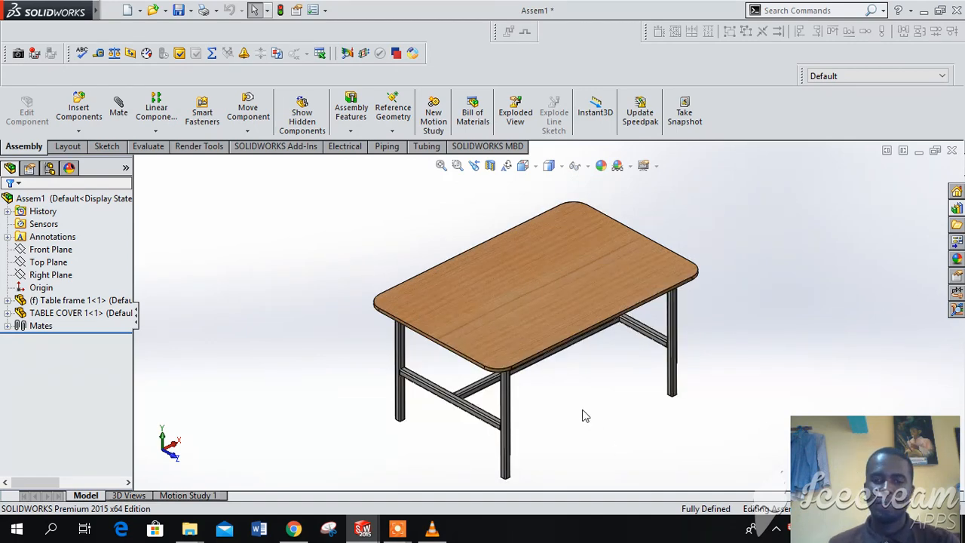
{"action": "scroll", "coordinate": [552, 397], "scroll_direction": "up", "scroll_amount": 2}
{"action": "scroll", "coordinate": [556, 393], "scroll_direction": "down", "scroll_amount": 2}
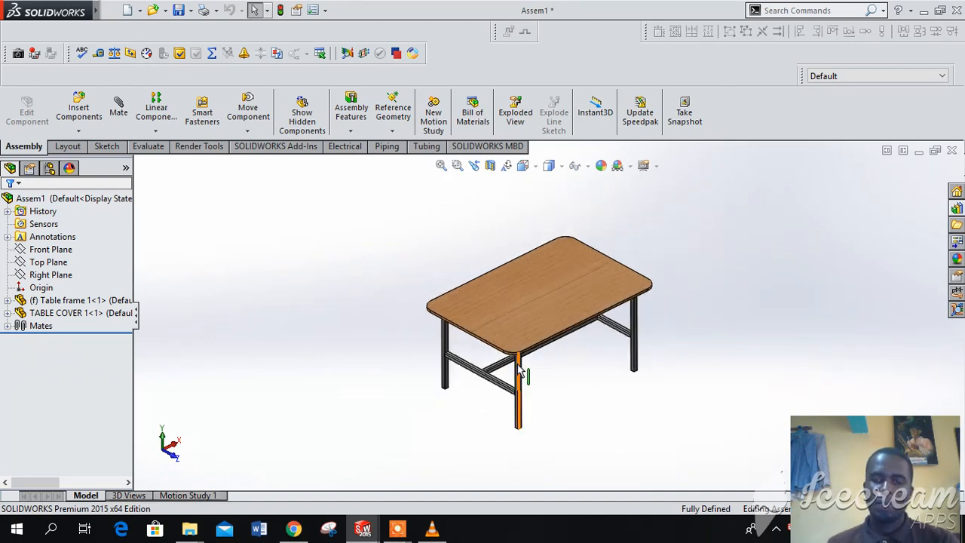
Look at the table from a slightly rotated angle and return it to the isometric view
{"action": "mouse_move", "coordinate": [572, 393]}
{"action": "middle_mouse_down"}
{"action": "mouse_move", "coordinate": [582, 245]}
{"action": "mouse_move", "coordinate": [576, 383]}
{"action": "middle_mouse_up"}
{"action": "scroll", "coordinate": [548, 315], "scroll_direction": "up", "scroll_amount": 3}
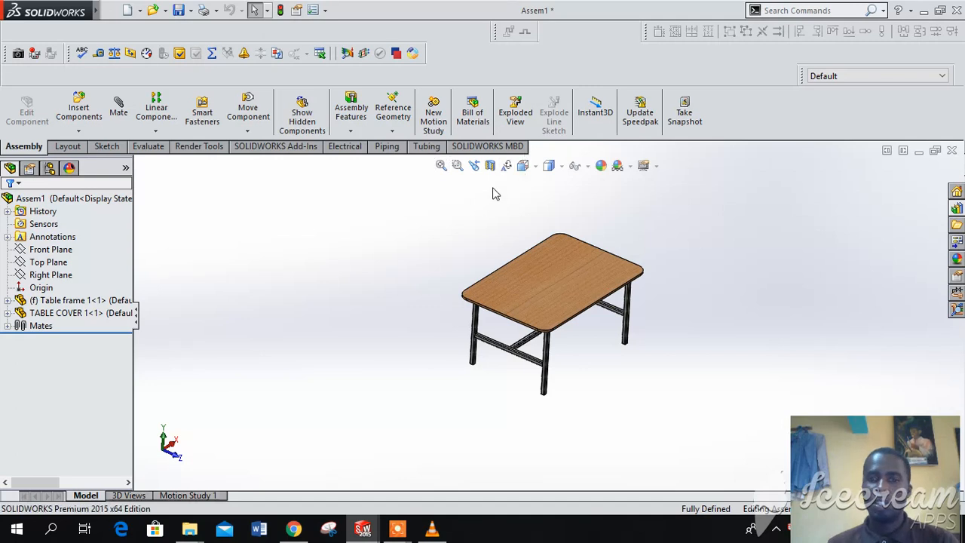
{"action": "left_click", "coordinate": [442, 171]}
{"action": "scroll", "coordinate": [556, 197], "scroll_direction": "up", "scroll_amount": 3}
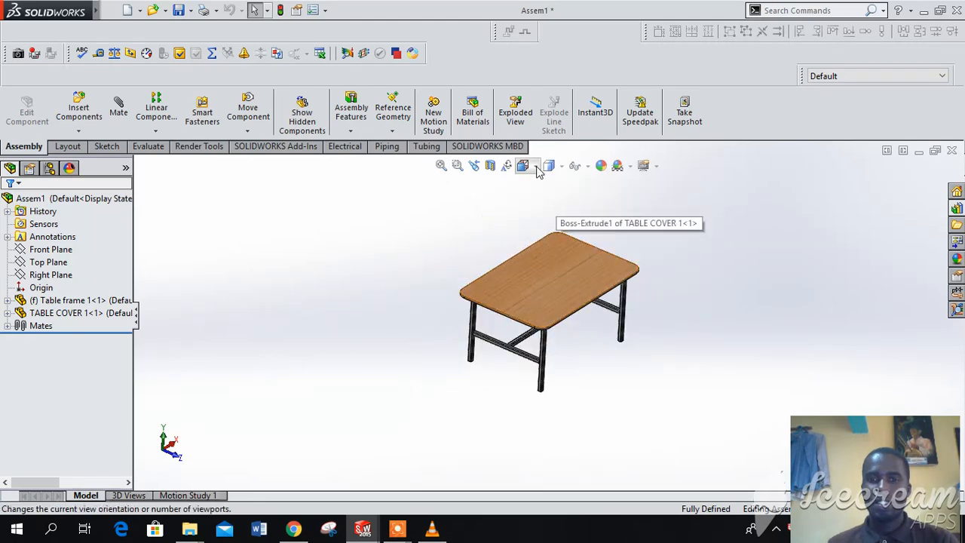
{"action": "left_click", "coordinate": [536, 167]}
{"action": "left_click", "coordinate": [555, 308]}
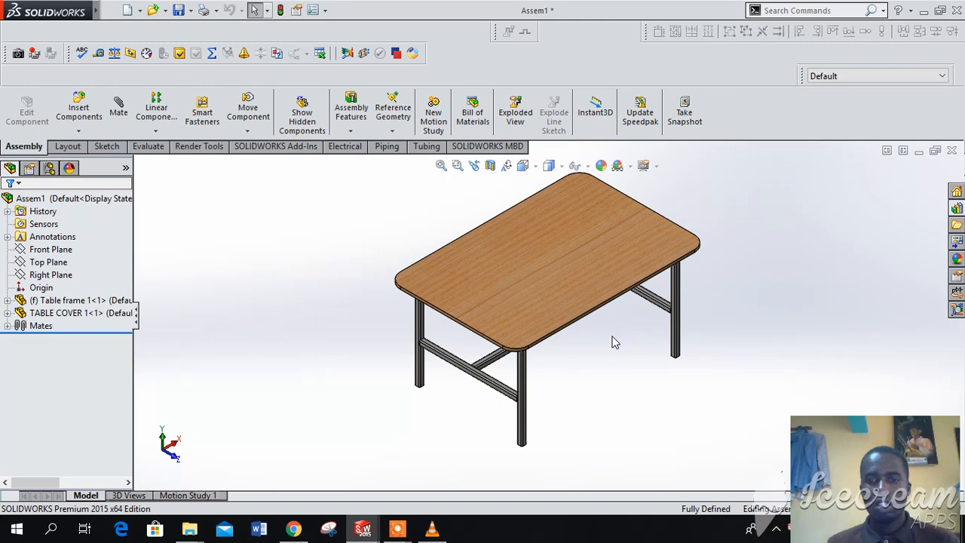
Inspect the table from nearer its short end and restore the isometric view
{"action": "scroll", "coordinate": [589, 363], "scroll_direction": "up", "scroll_amount": 2}
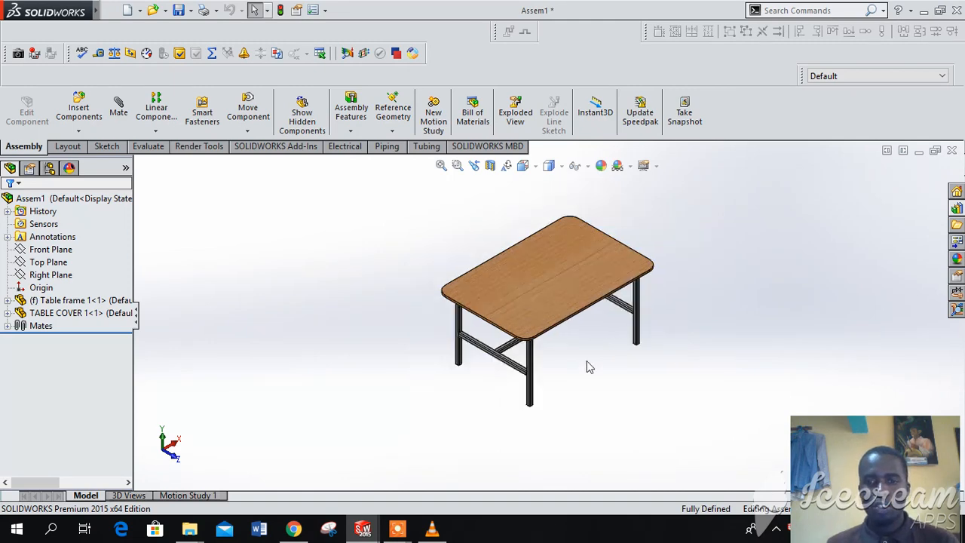
{"action": "scroll", "coordinate": [524, 282], "scroll_direction": "down", "scroll_amount": 2}
{"action": "middle_click_drag", "start_coordinate": [625, 395], "coordinate": [650, 351]}
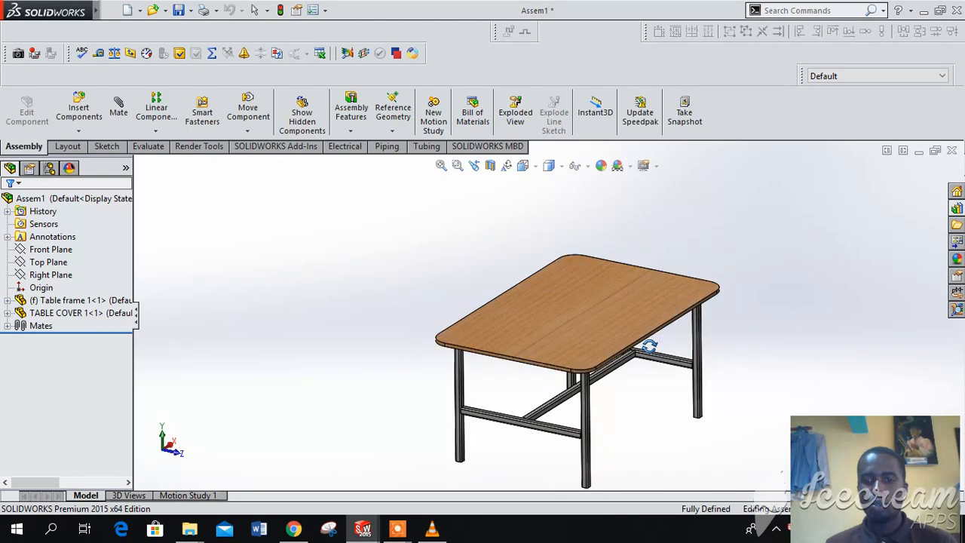
{"action": "left_click", "coordinate": [524, 166]}
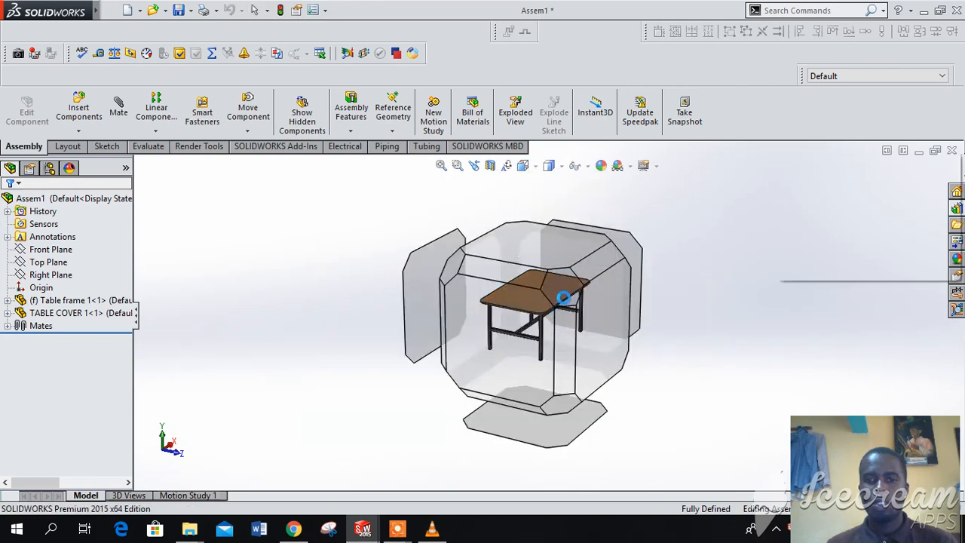
{"action": "left_click", "coordinate": [565, 298]}
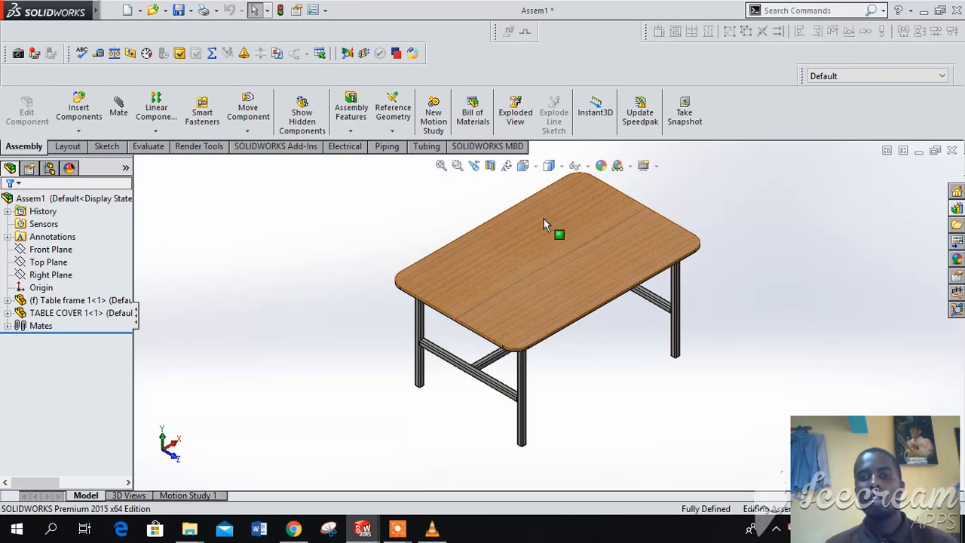
Inspect the corner legs, the cover's edge and the frame beneath the cover, finishing in the isometric view
{"action": "scroll", "coordinate": [528, 384], "scroll_direction": "down", "scroll_amount": 4}
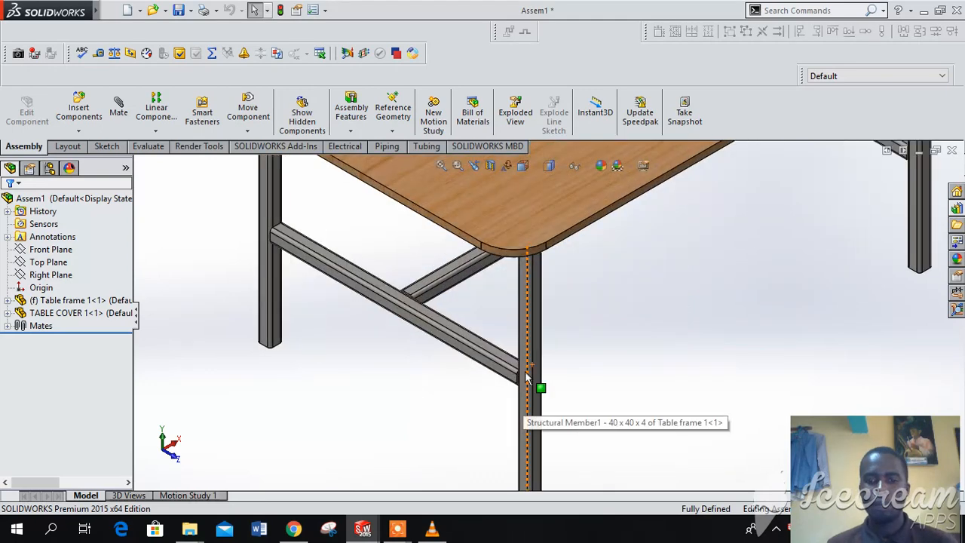
{"action": "scroll", "coordinate": [548, 317], "scroll_direction": "up", "scroll_amount": 4}
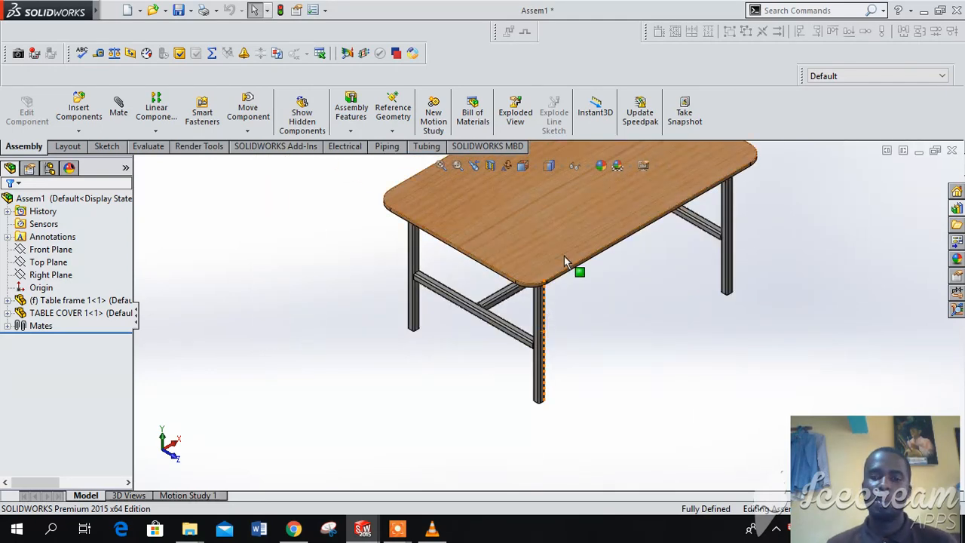
{"action": "scroll", "coordinate": [588, 275], "scroll_direction": "down", "scroll_amount": 4}
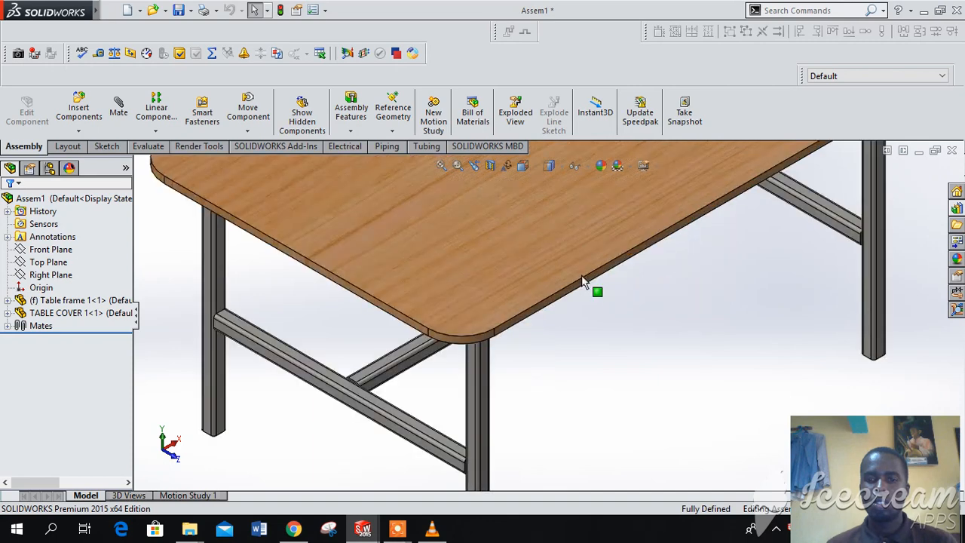
{"action": "middle_click_drag", "start_coordinate": [577, 300], "coordinate": [556, 175]}
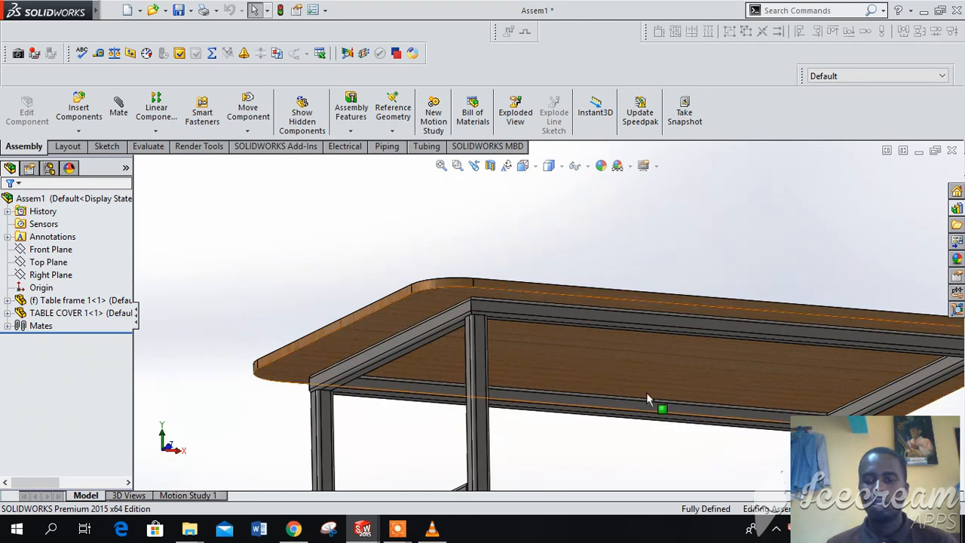
{"action": "scroll", "coordinate": [646, 393], "scroll_direction": "up", "scroll_amount": 5}
{"action": "middle_click_drag", "start_coordinate": [653, 368], "coordinate": [724, 392]}
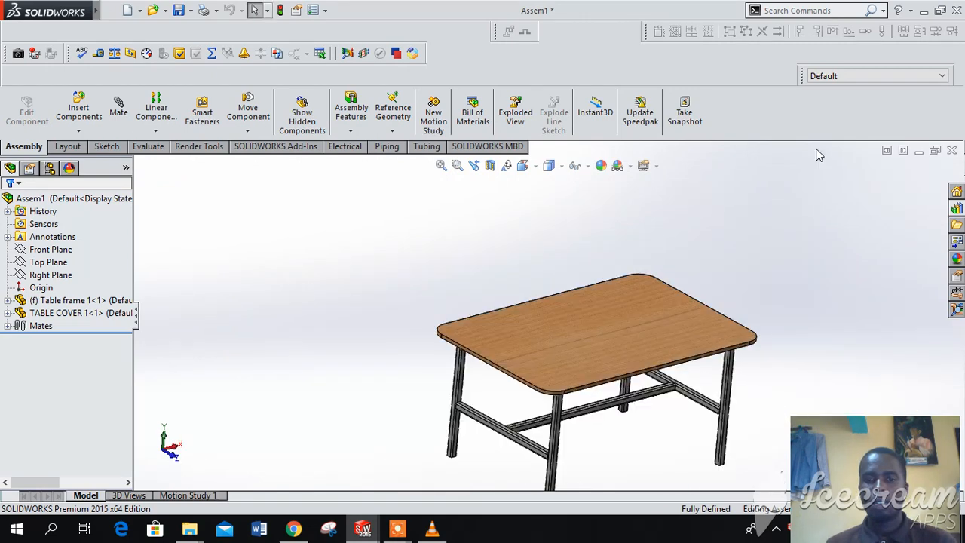
{"action": "left_click", "coordinate": [529, 166]}
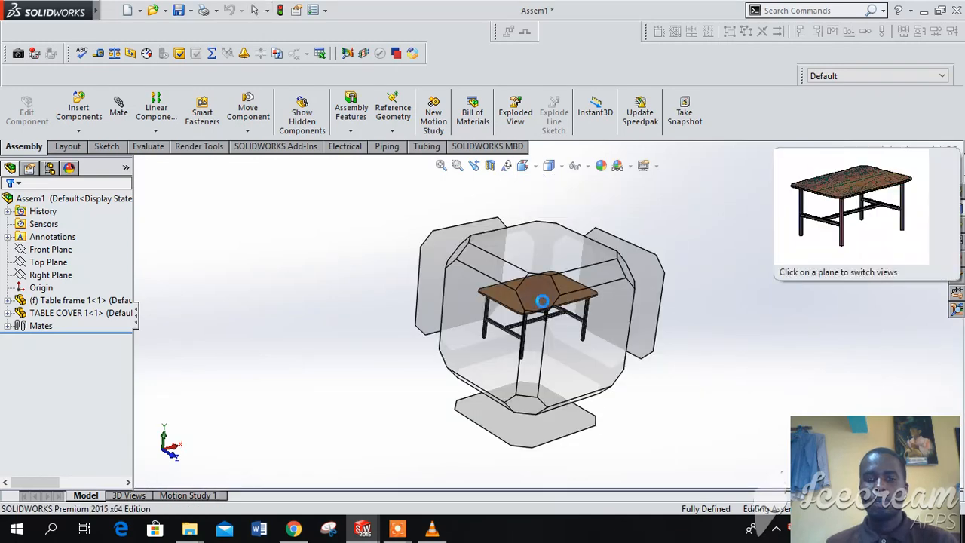
{"action": "left_click", "coordinate": [545, 307]}
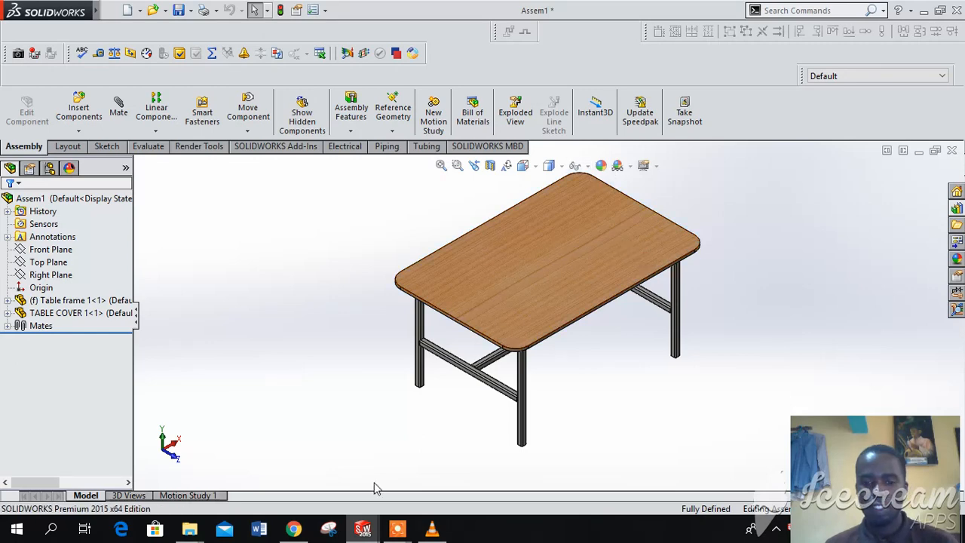
{"action": "left_click", "coordinate": [393, 537]}
{"action": "left_click", "coordinate": [457, 434]}
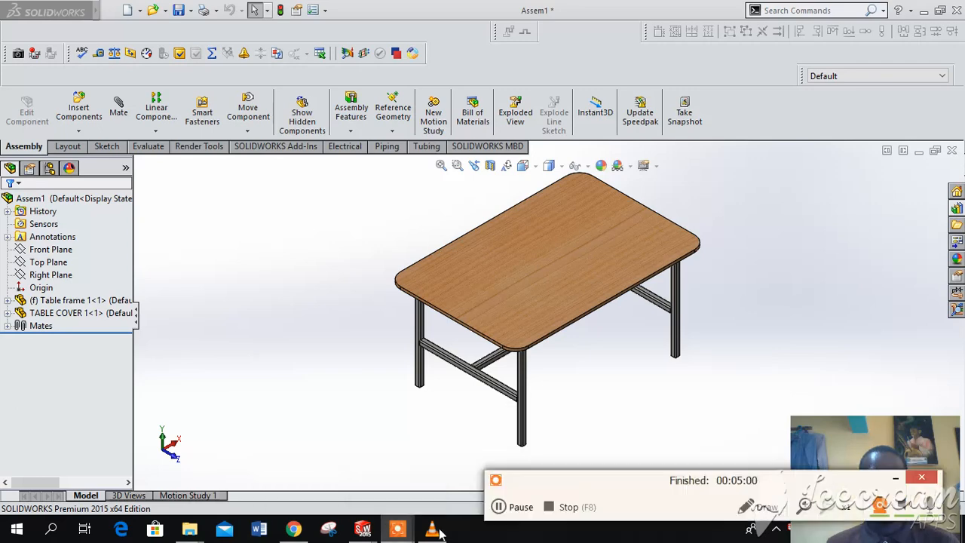